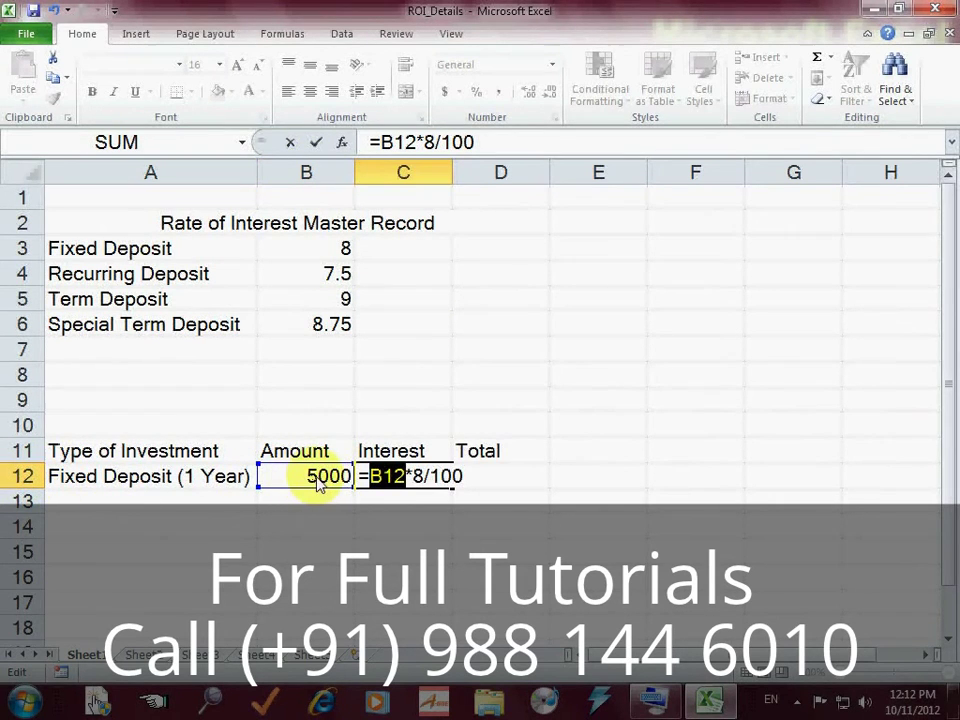
- Review the parts of the Fixed Deposit interest formula =B12*8/100 in C12 and confirm the entry
{"action": "left_click", "coordinate": [421, 478]}
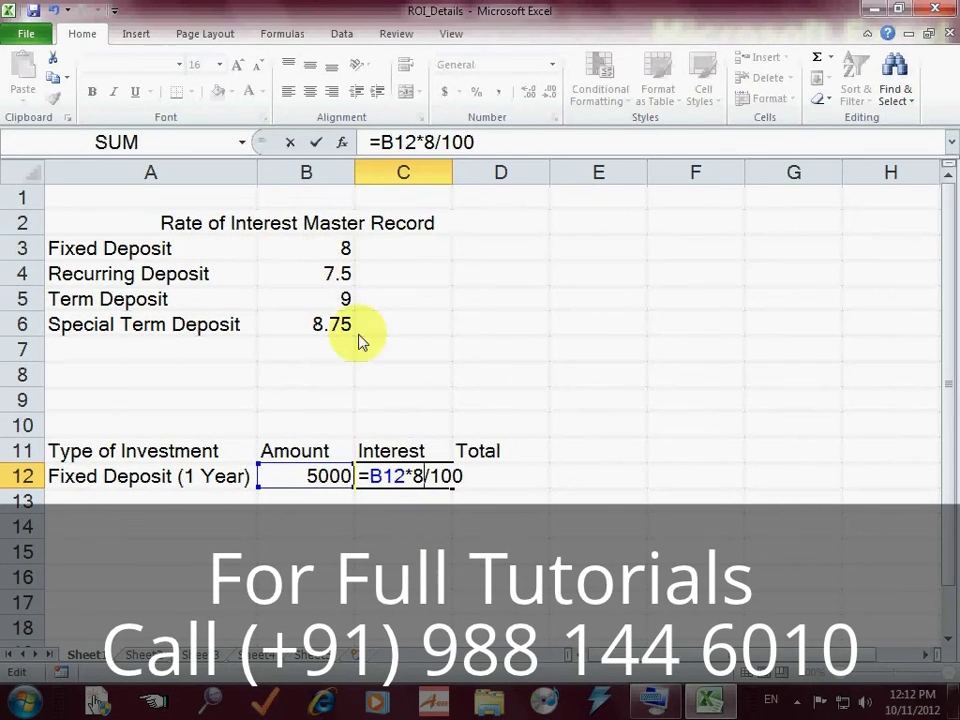
{"action": "left_click_drag", "start_coordinate": [406, 477], "coordinate": [463, 478]}
{"action": "left_click", "coordinate": [461, 476]}
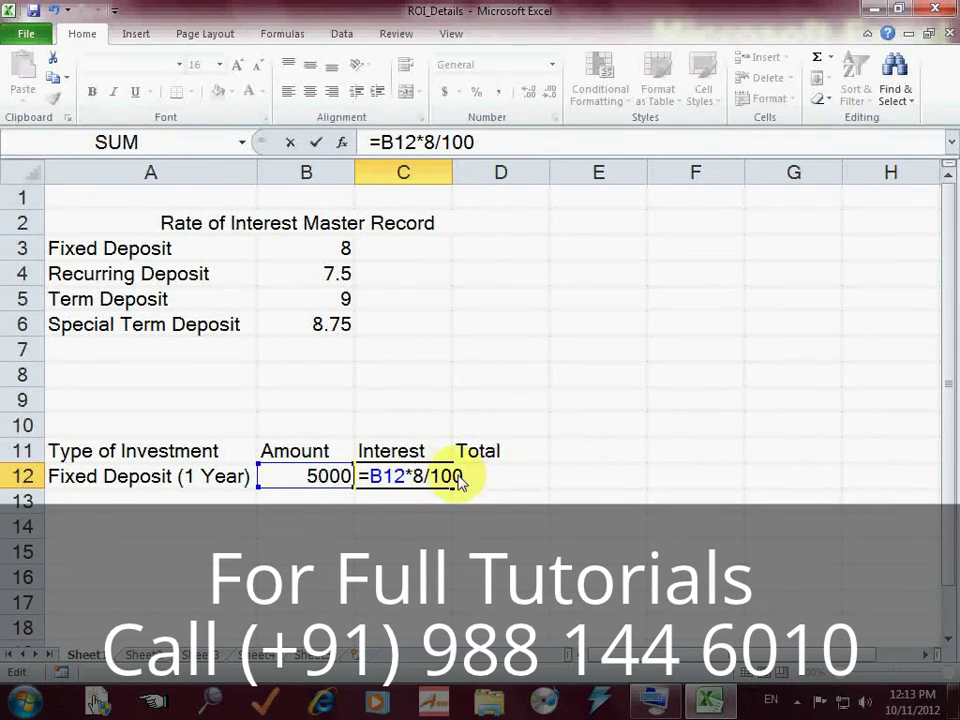
{"action": "key", "text": "Return"}
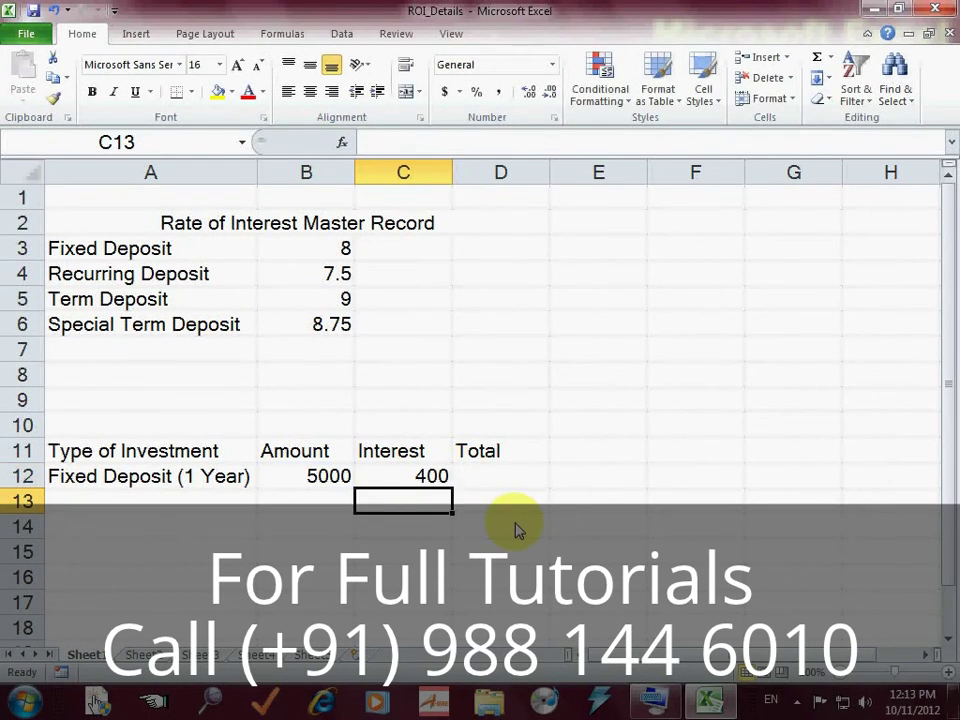
{"action": "key", "text": "Up"}
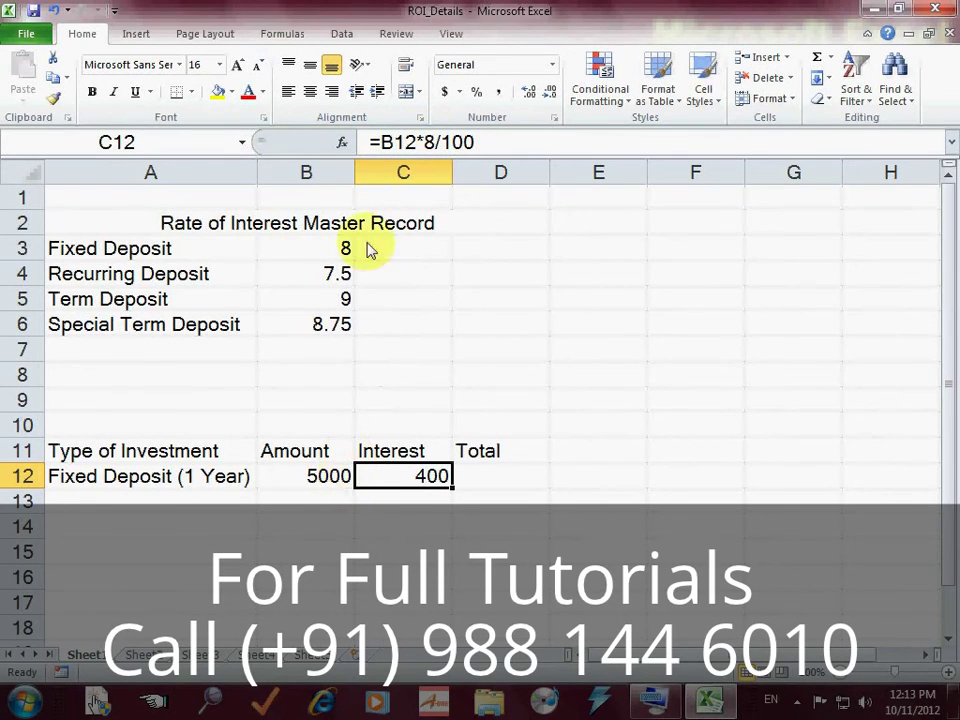
{"action": "left_click", "coordinate": [417, 142]}
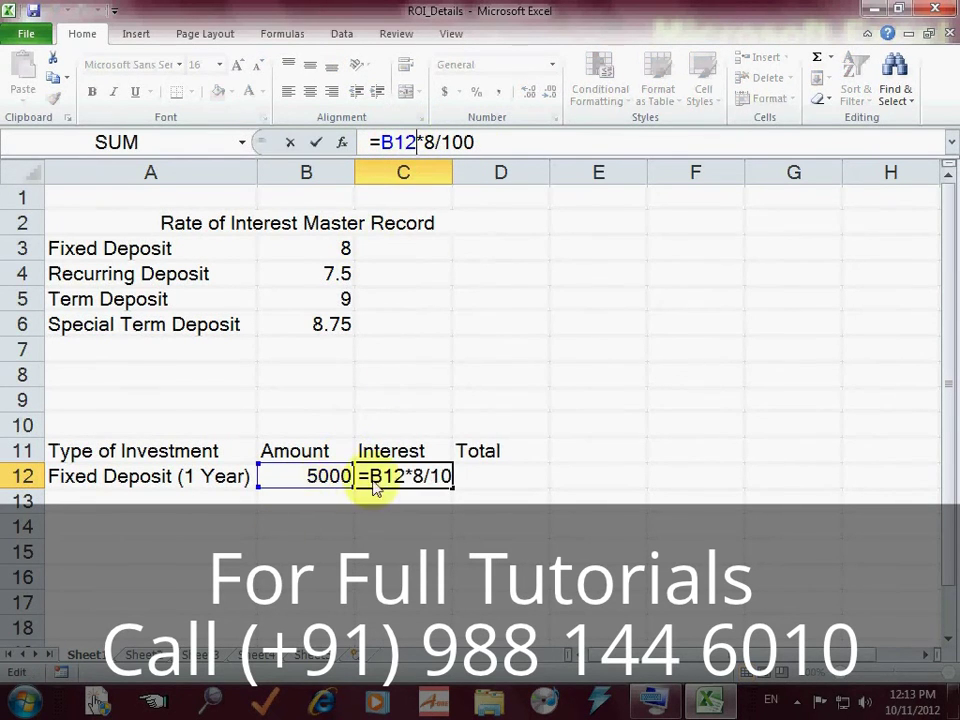
- Enter the formula =B12+C12 in D12 to total the Fixed Deposit amount and interest
{"action": "left_click", "coordinate": [488, 482]}
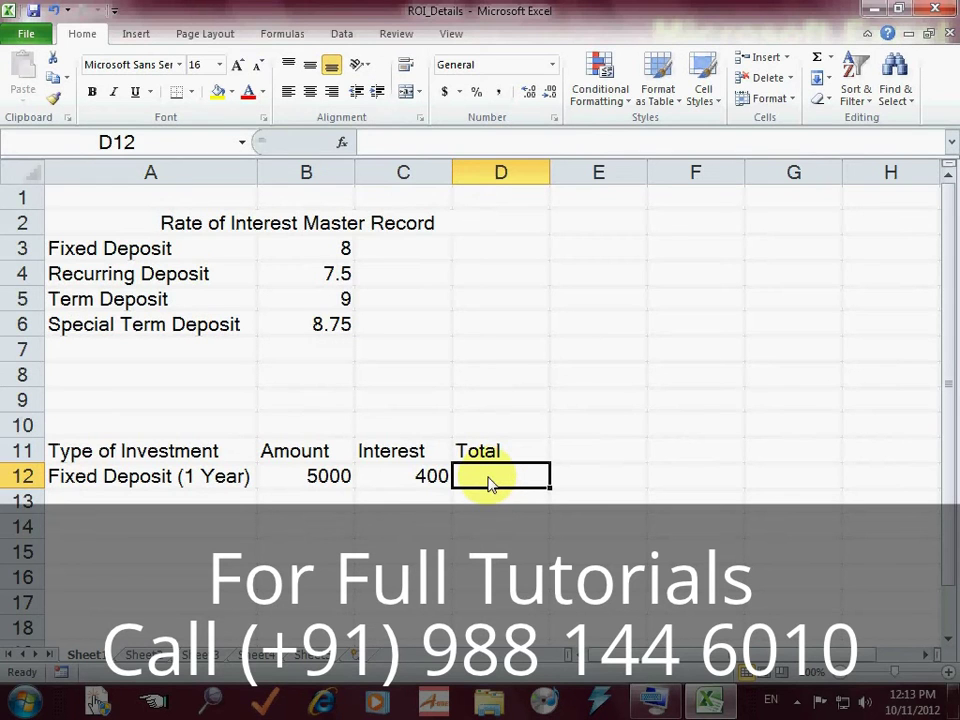
{"action": "left_click", "coordinate": [656, 699]}
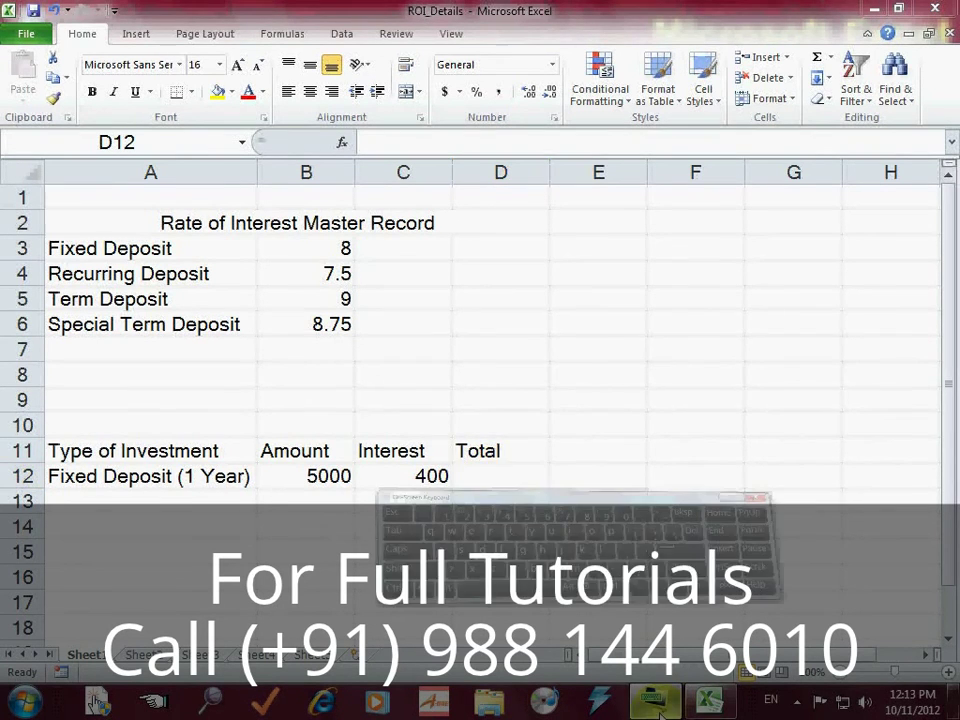
{"action": "left_click_drag", "start_coordinate": [500, 334], "coordinate": [482, 514]}
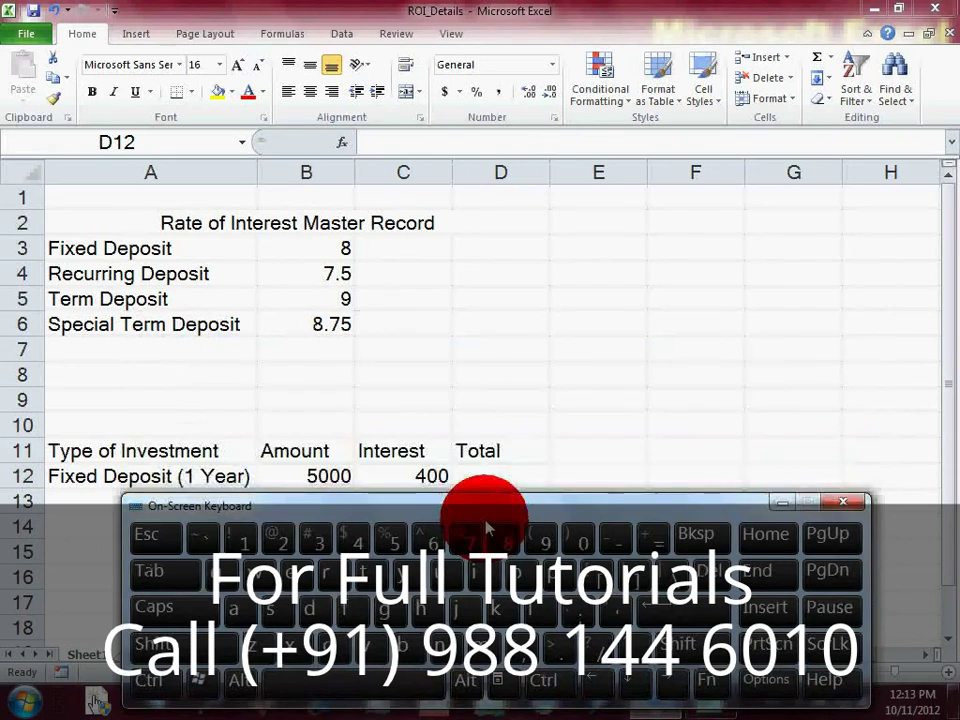
{"action": "left_click", "coordinate": [660, 548]}
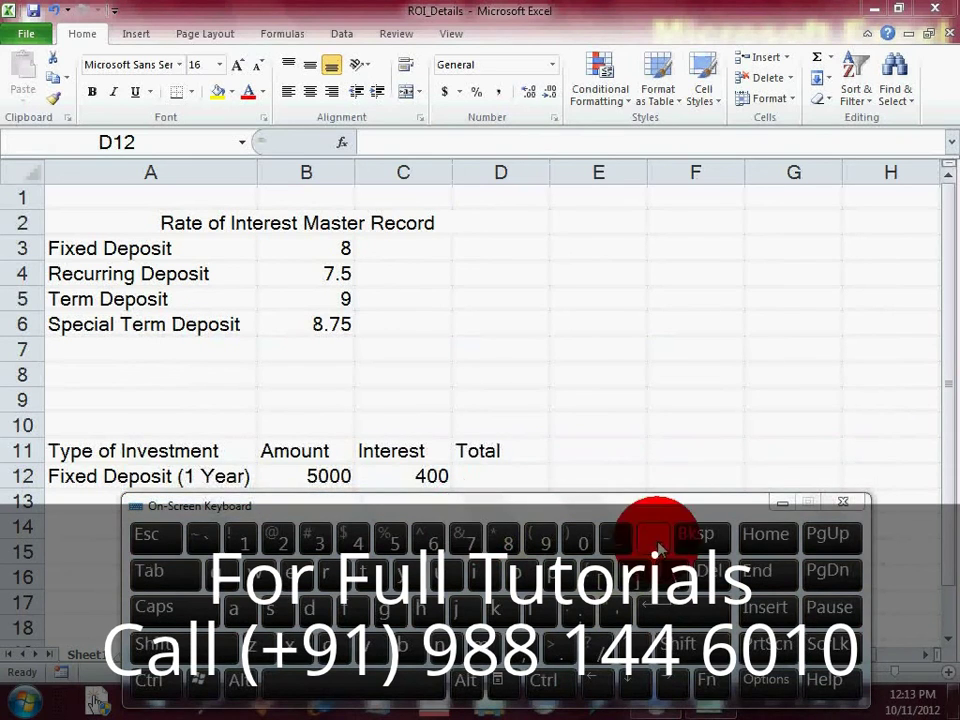
{"action": "left_click", "coordinate": [489, 478]}
{"action": "left_click", "coordinate": [655, 545]}
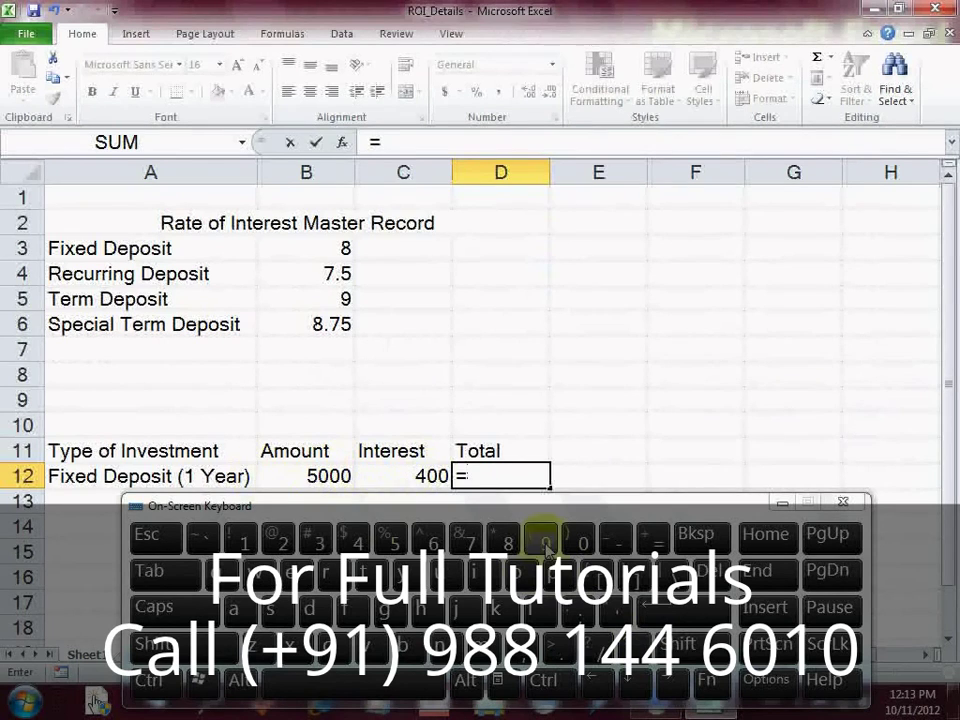
{"action": "left_click", "coordinate": [413, 477]}
{"action": "left_click", "coordinate": [600, 683]}
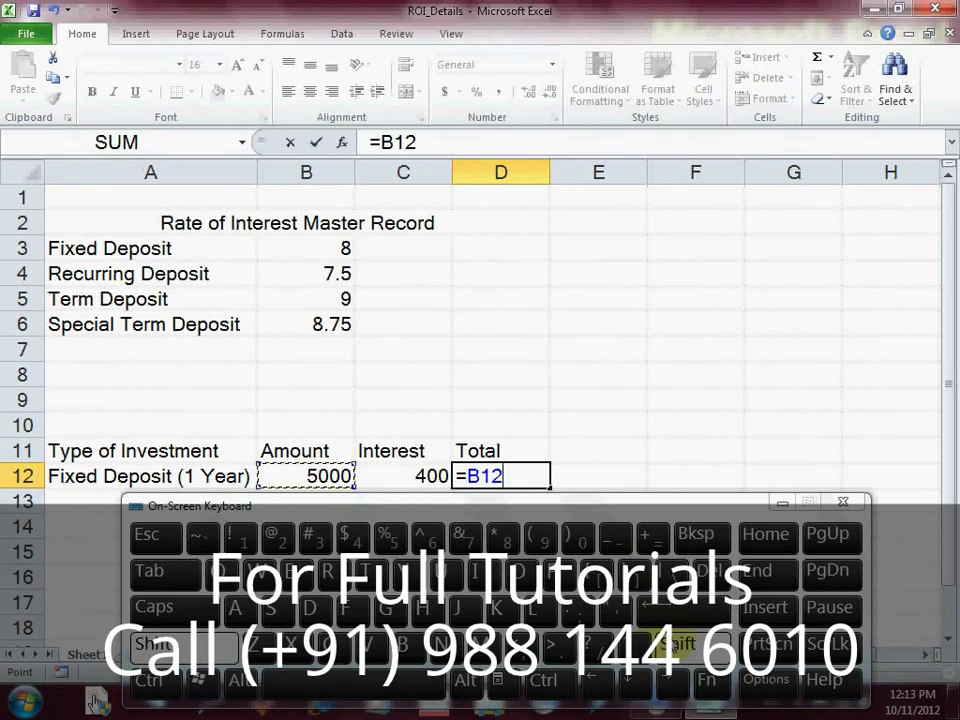
{"action": "left_click", "coordinate": [655, 543]}
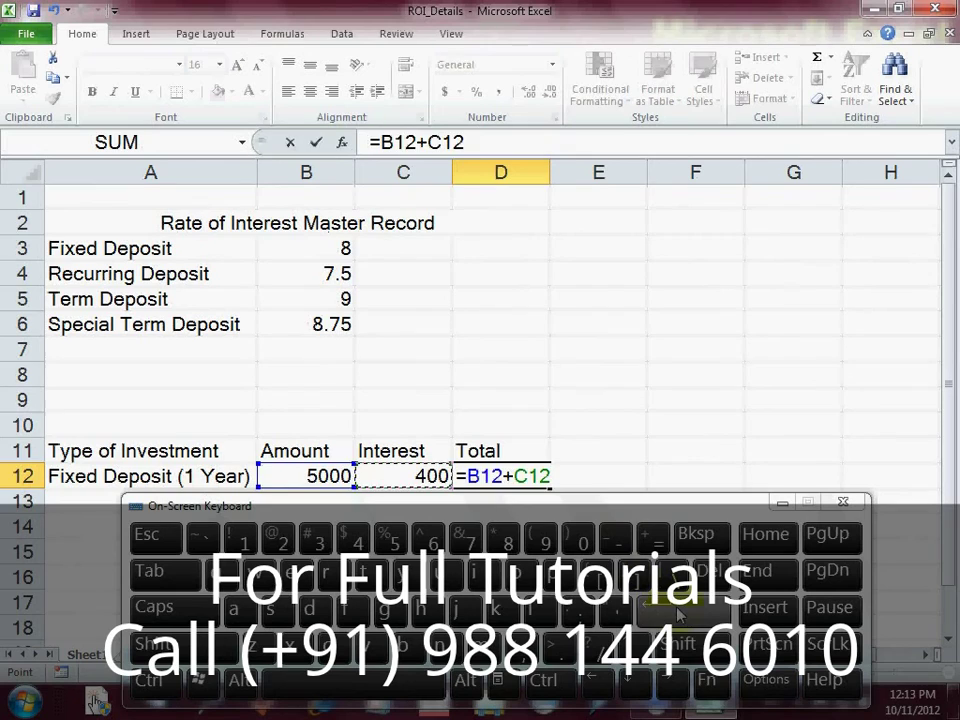
{"action": "left_click", "coordinate": [677, 613]}
{"action": "left_click_drag", "start_coordinate": [606, 514], "coordinate": [584, 606]}
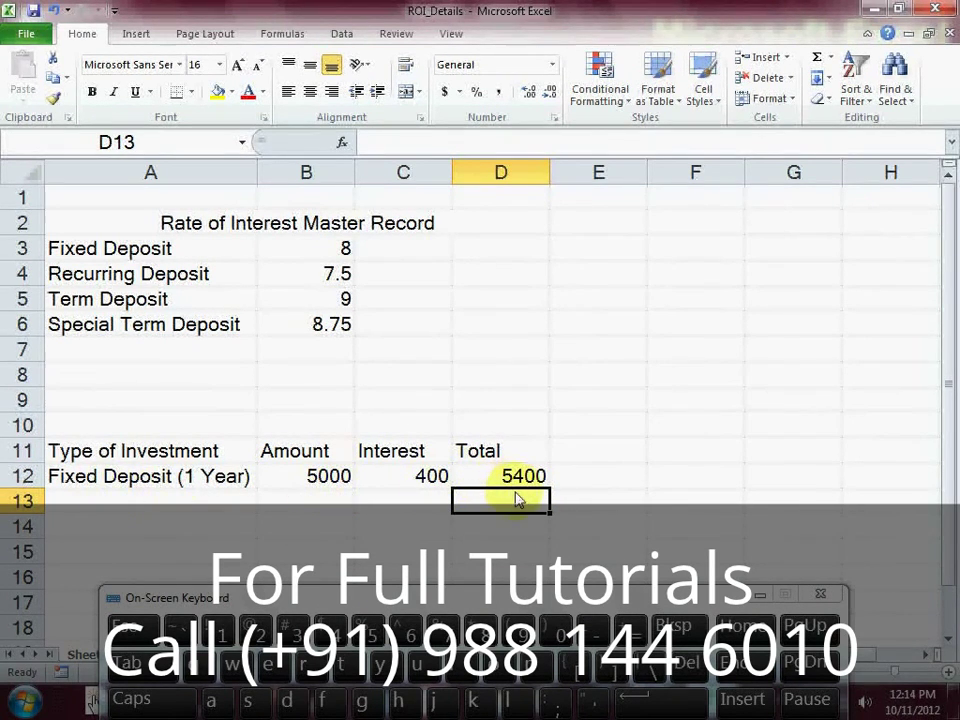
- Set the Fixed Deposit rate in B3 to 8.5 and check the interest formula in C12
{"action": "left_click", "coordinate": [333, 253]}
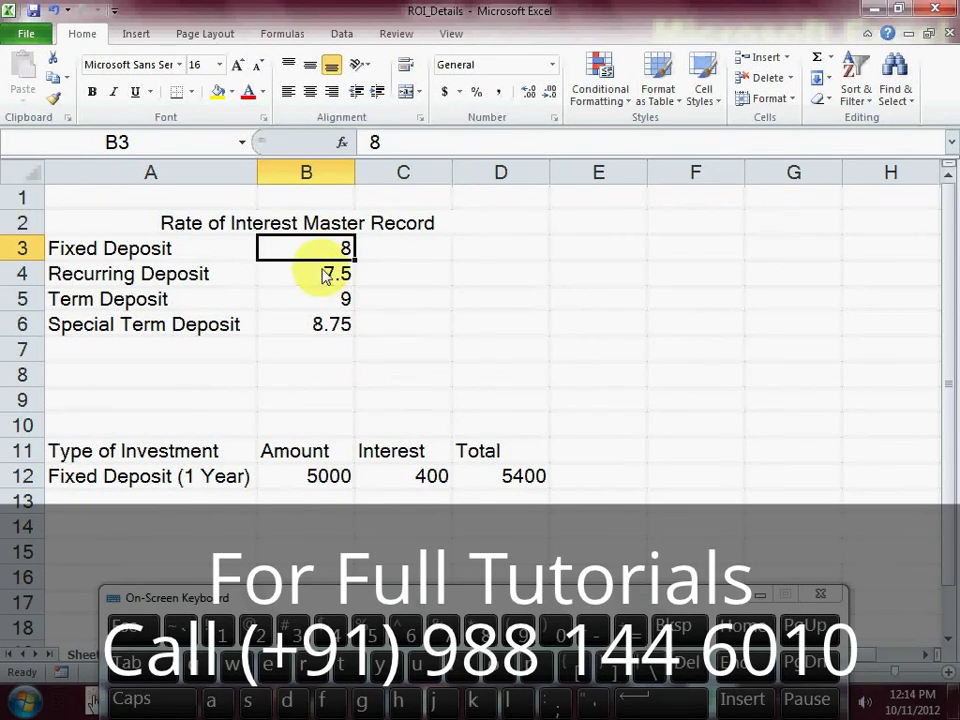
{"action": "type", "text": "8"}
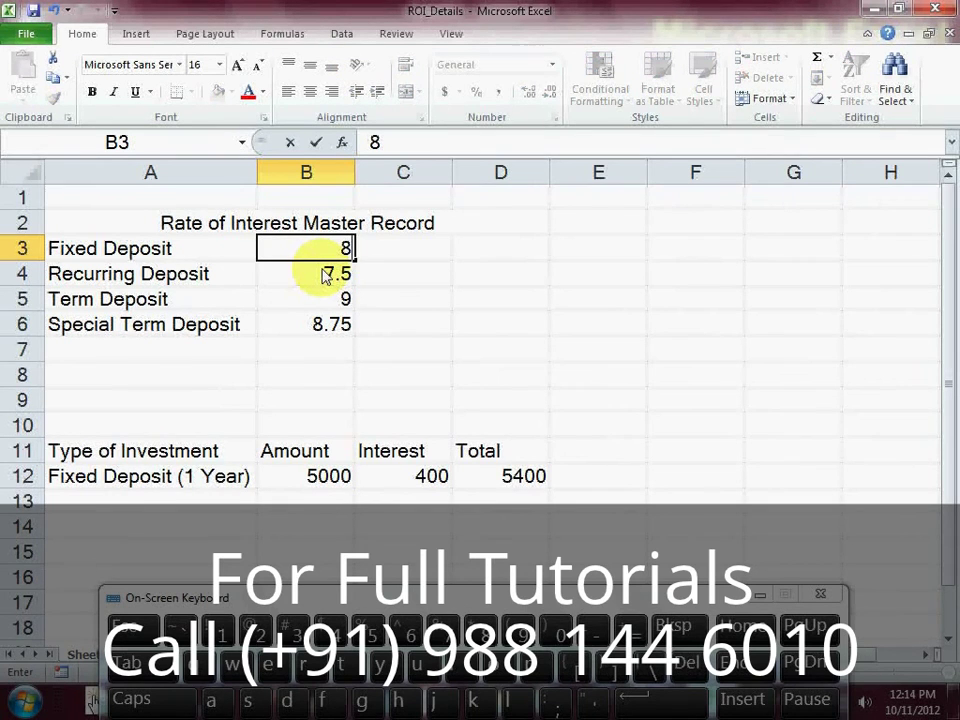
{"action": "type", "text": ".5"}
{"action": "key", "text": "Return"}
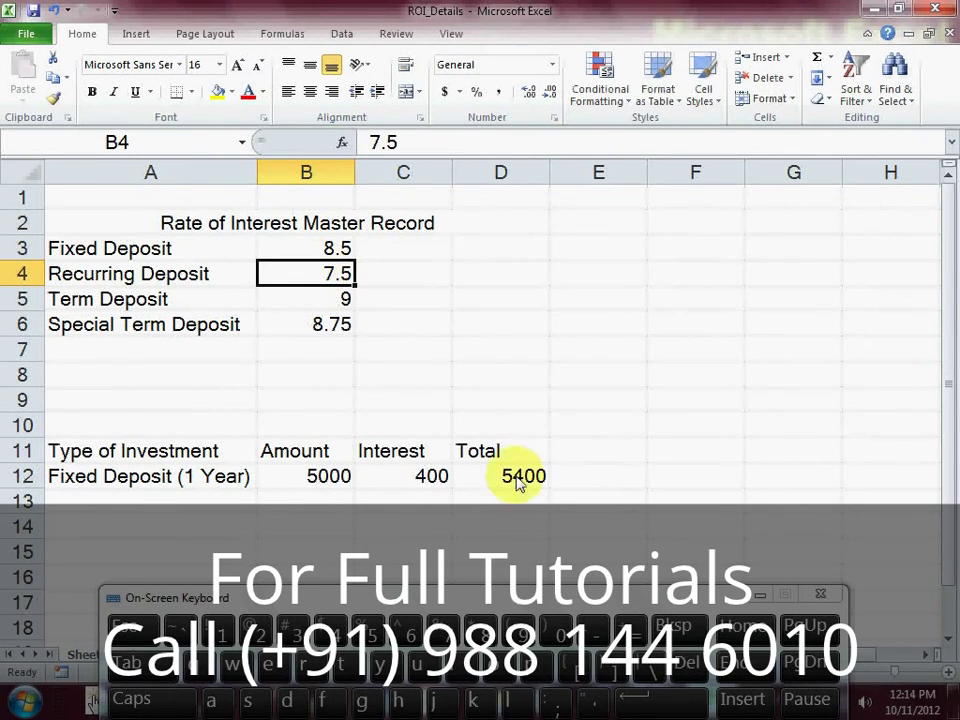
{"action": "left_click", "coordinate": [404, 484]}
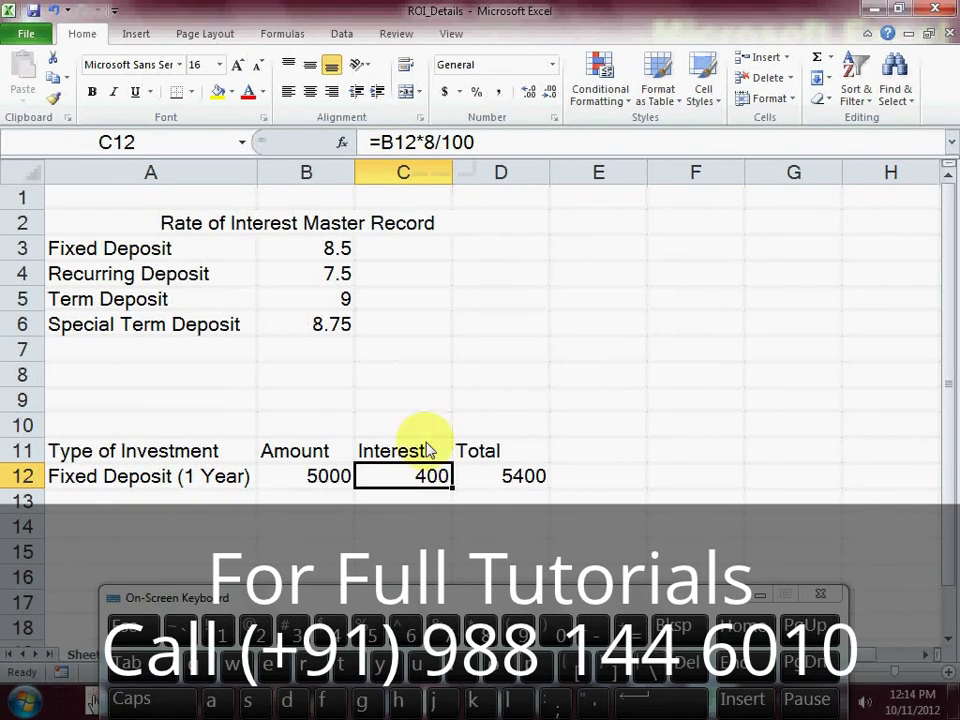
- Try a Fixed Deposit rate of 9 in B3 and restore the rate to 8
{"action": "left_click", "coordinate": [336, 254]}
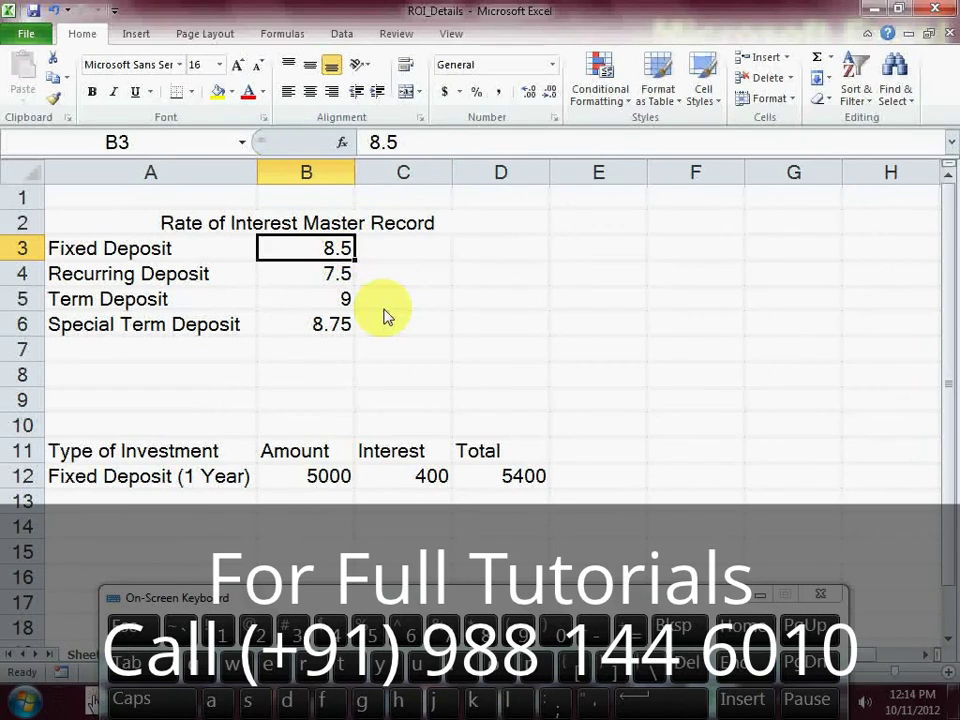
{"action": "type", "text": "9"}
{"action": "key", "text": "Return"}
{"action": "key", "text": "Up"}
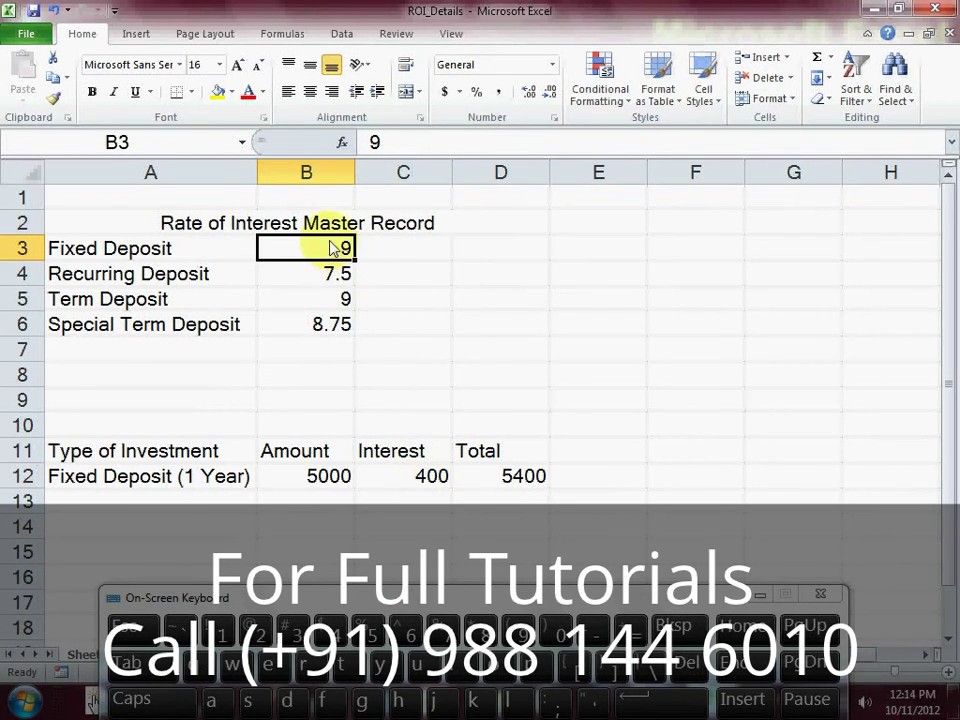
{"action": "type", "text": "8"}
{"action": "key", "text": "Return"}
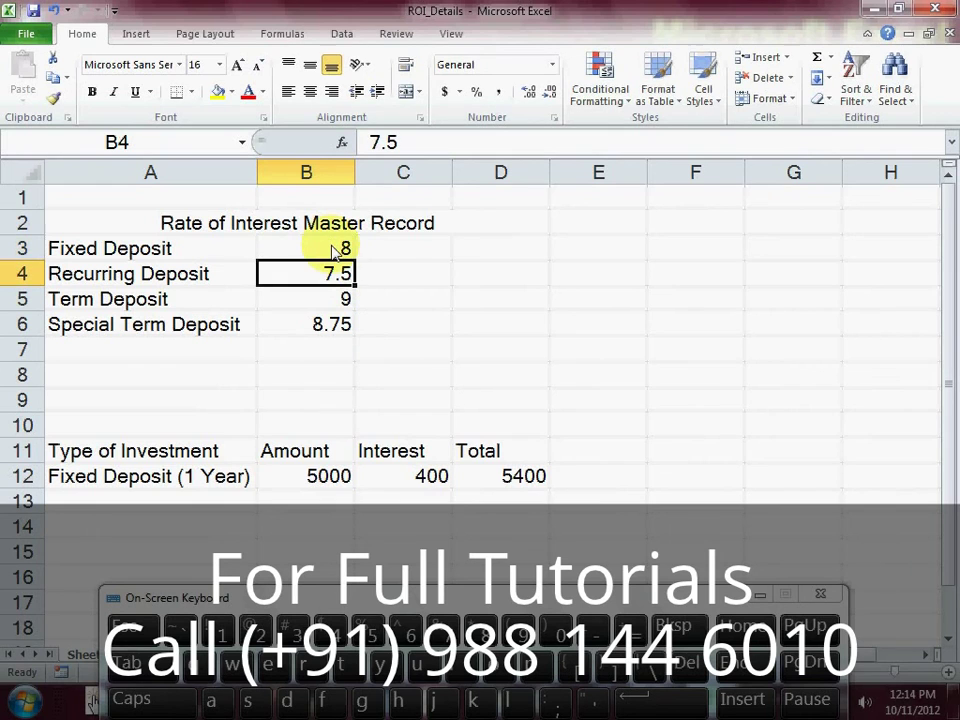
- Replace the interest formula in C12 with =B12*B3/100 so it references the Fixed Deposit rate cell
{"action": "left_click", "coordinate": [421, 481]}
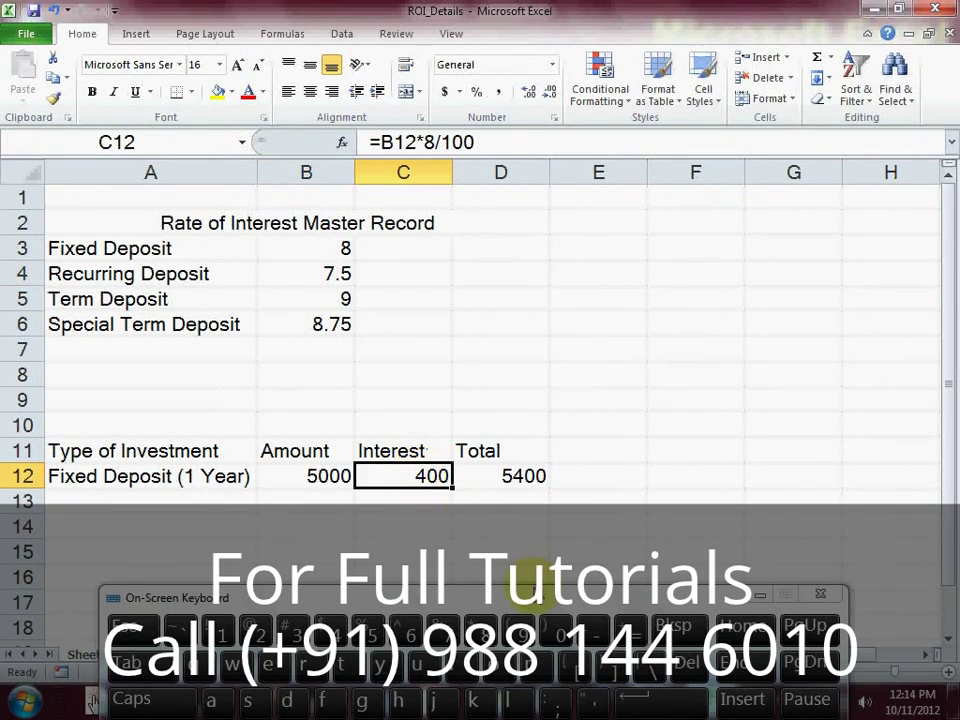
{"action": "left_click_drag", "start_coordinate": [536, 597], "coordinate": [536, 564]}
{"action": "left_click", "coordinate": [629, 593]}
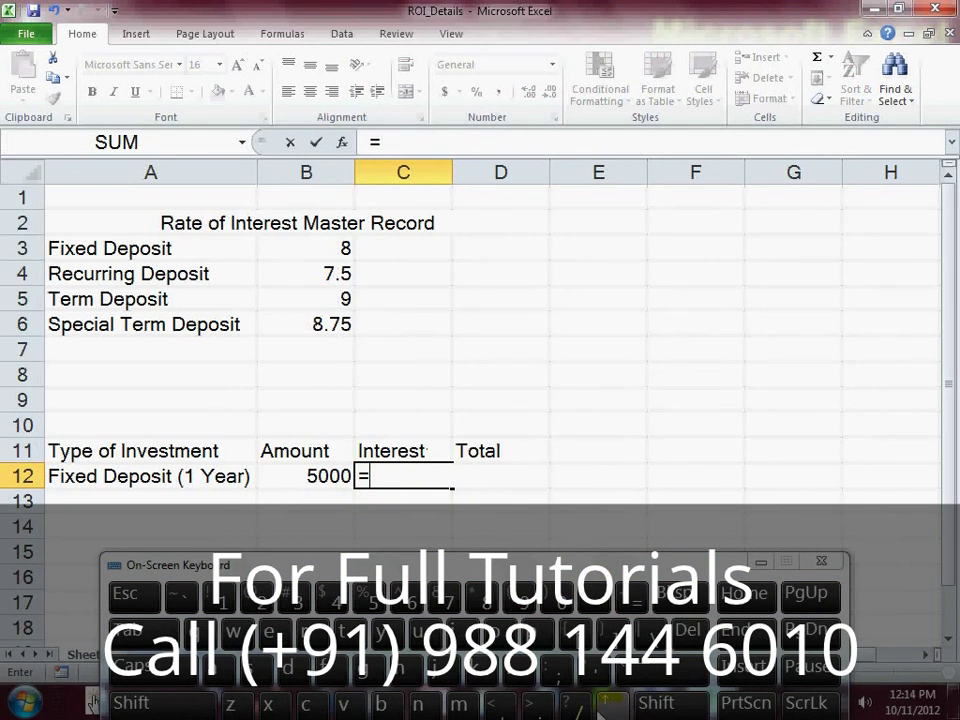
{"action": "left_click", "coordinate": [316, 476]}
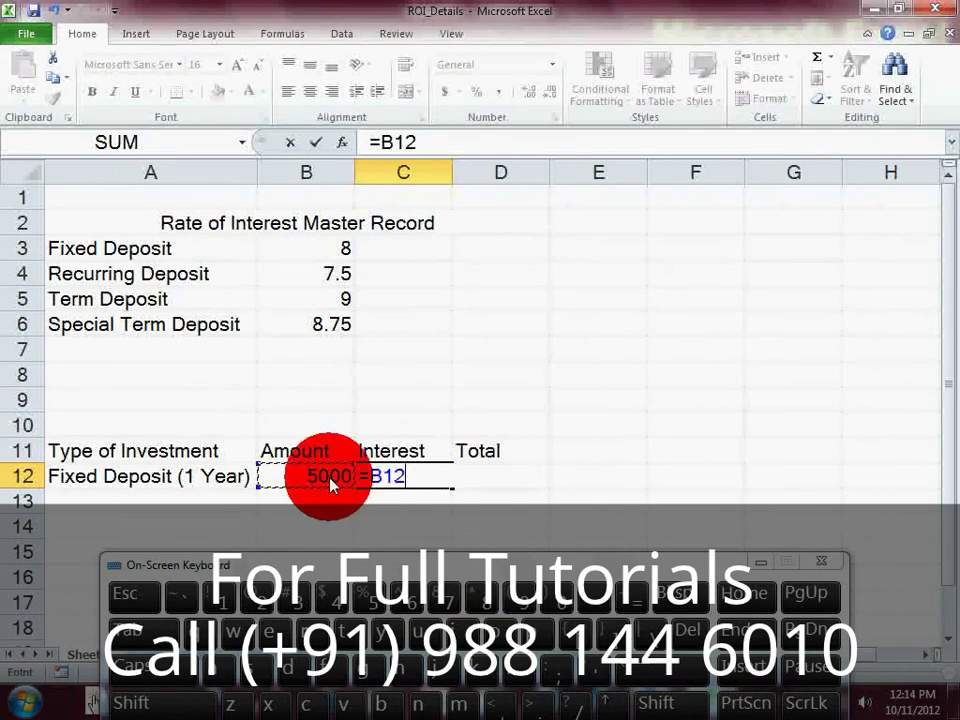
{"action": "left_click", "coordinate": [656, 702]}
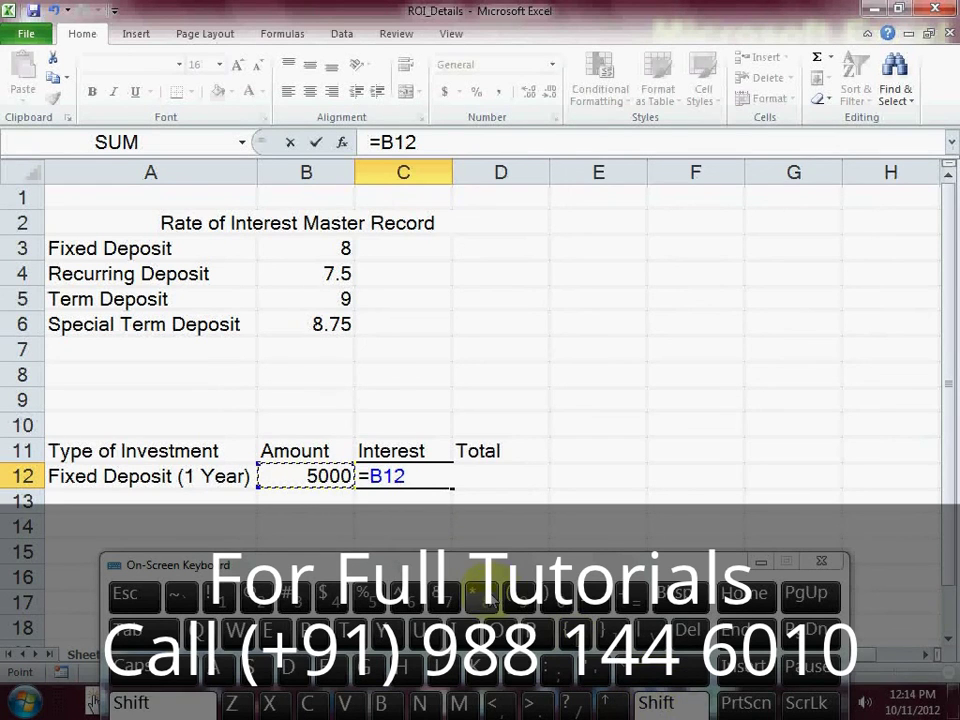
{"action": "left_click", "coordinate": [484, 598]}
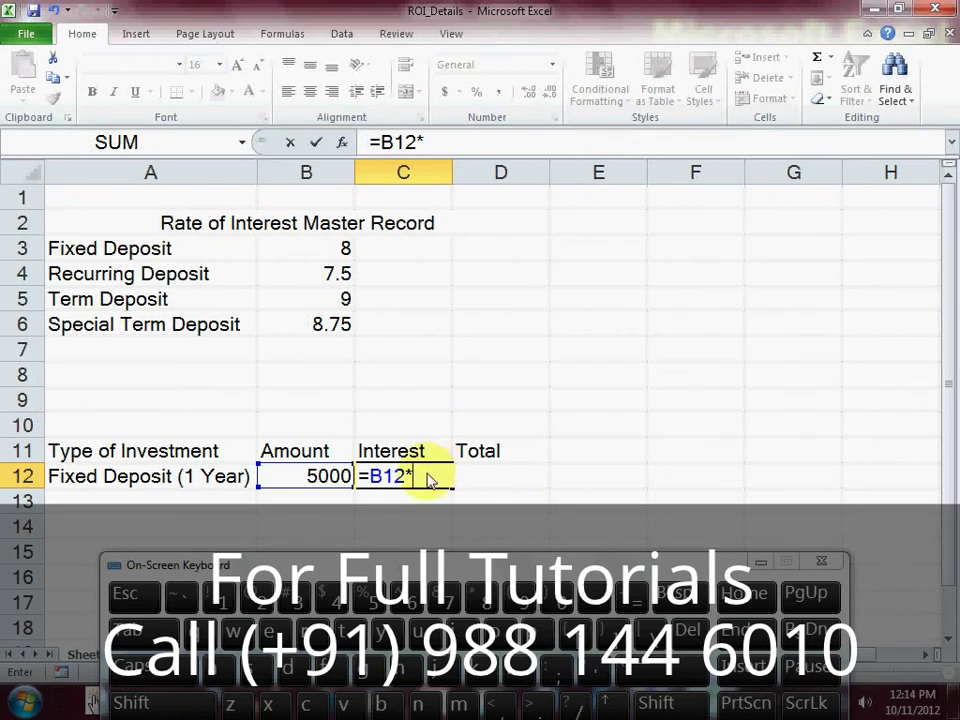
{"action": "left_click", "coordinate": [381, 703]}
{"action": "left_click", "coordinate": [297, 600]}
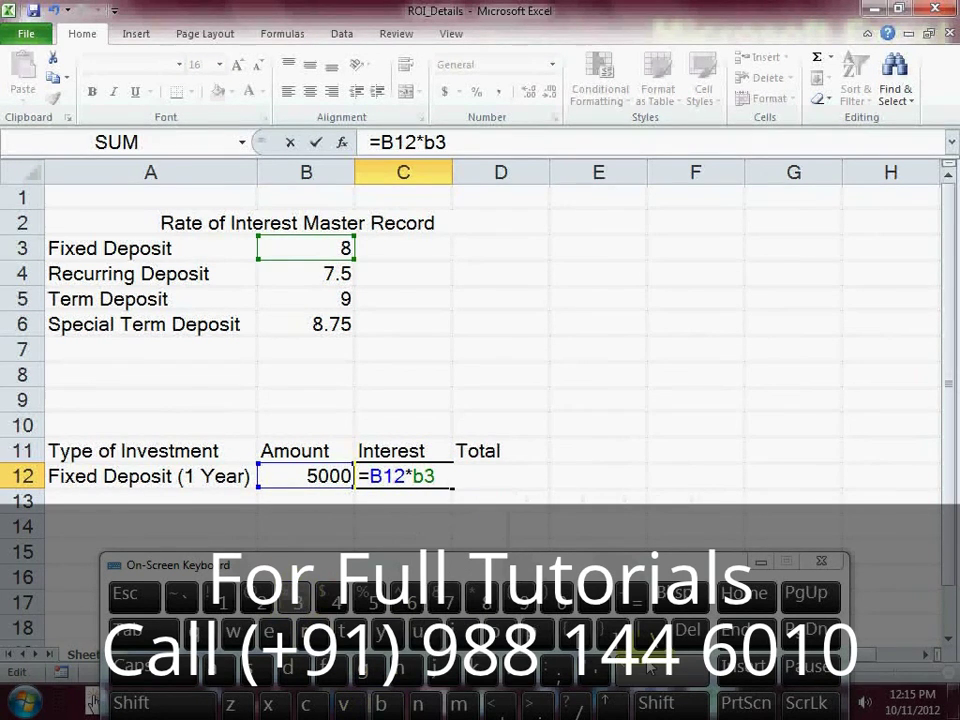
{"action": "left_click", "coordinate": [575, 703]}
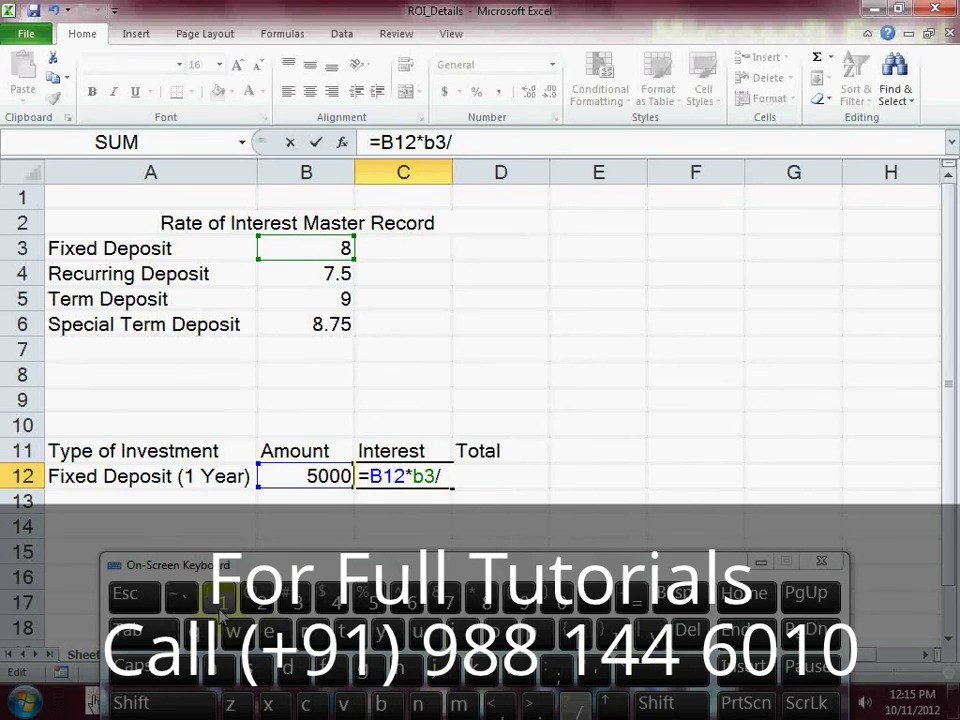
{"action": "left_click", "coordinate": [222, 600]}
{"action": "left_click", "coordinate": [557, 600]}
{"action": "left_click", "coordinate": [557, 600]}
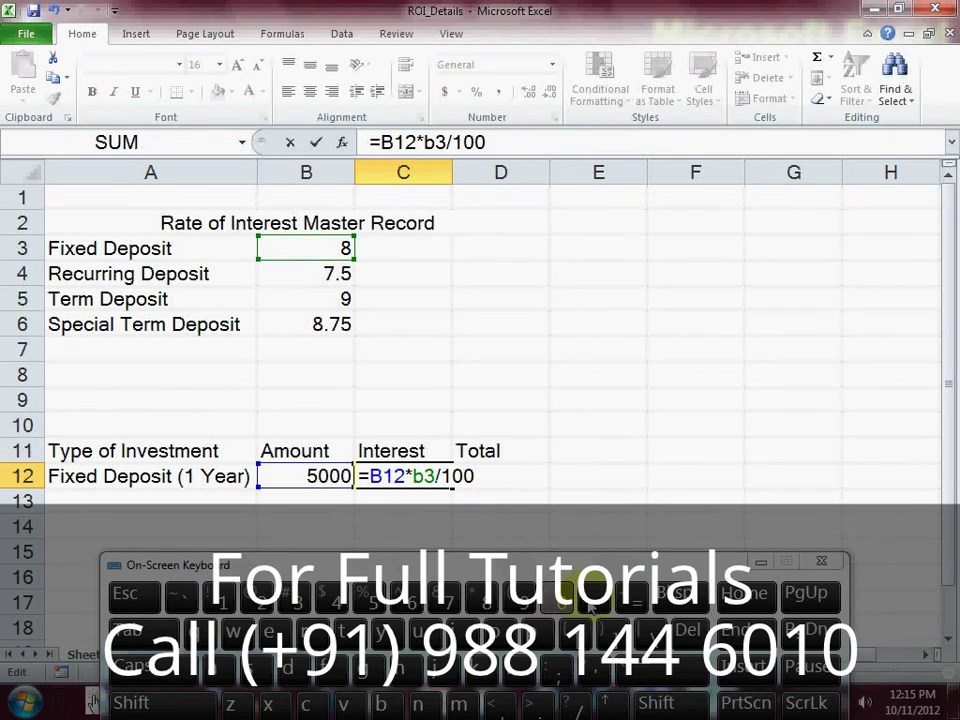
{"action": "left_click", "coordinate": [652, 678]}
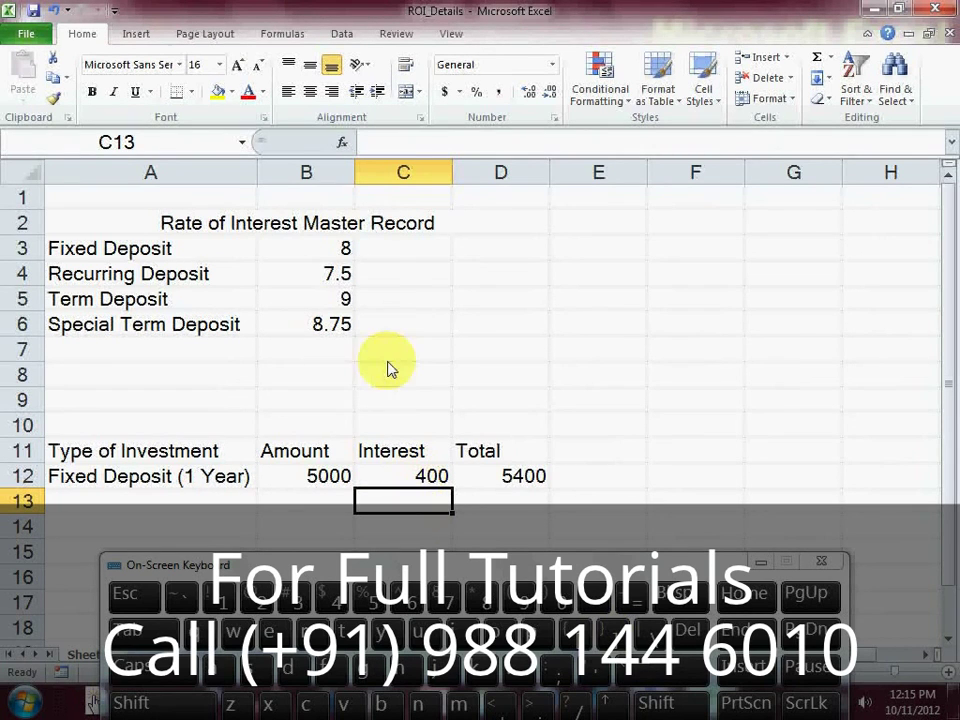
- Set the Fixed Deposit rate in B3 to 9
{"action": "left_click", "coordinate": [318, 248]}
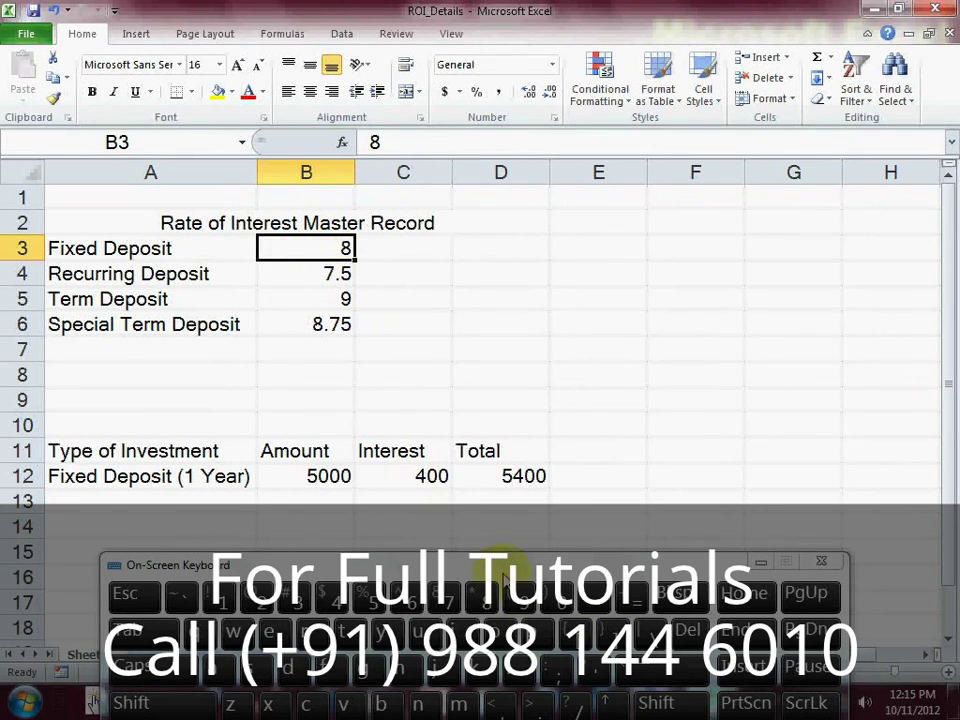
{"action": "left_click_drag", "start_coordinate": [497, 546], "coordinate": [497, 512]}
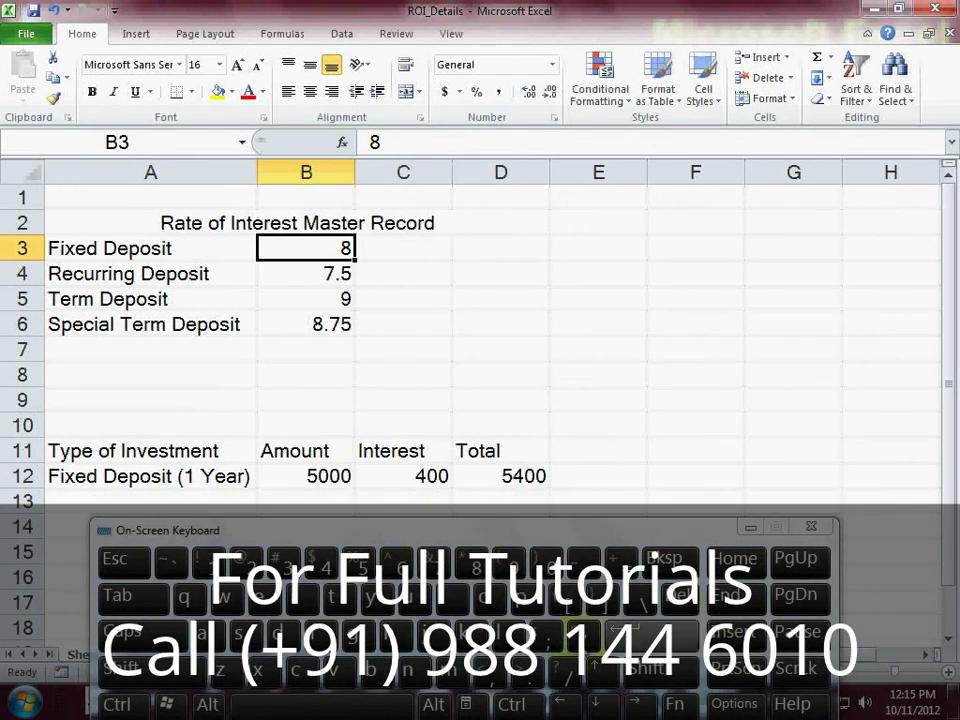
{"action": "left_click", "coordinate": [510, 560]}
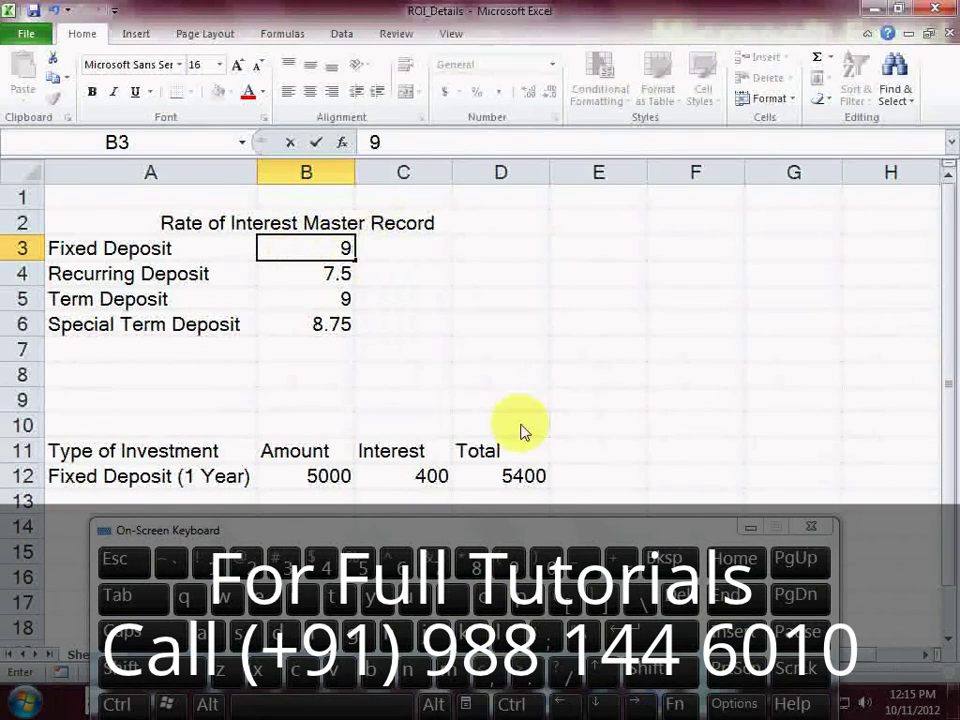
{"action": "left_click", "coordinate": [650, 636]}
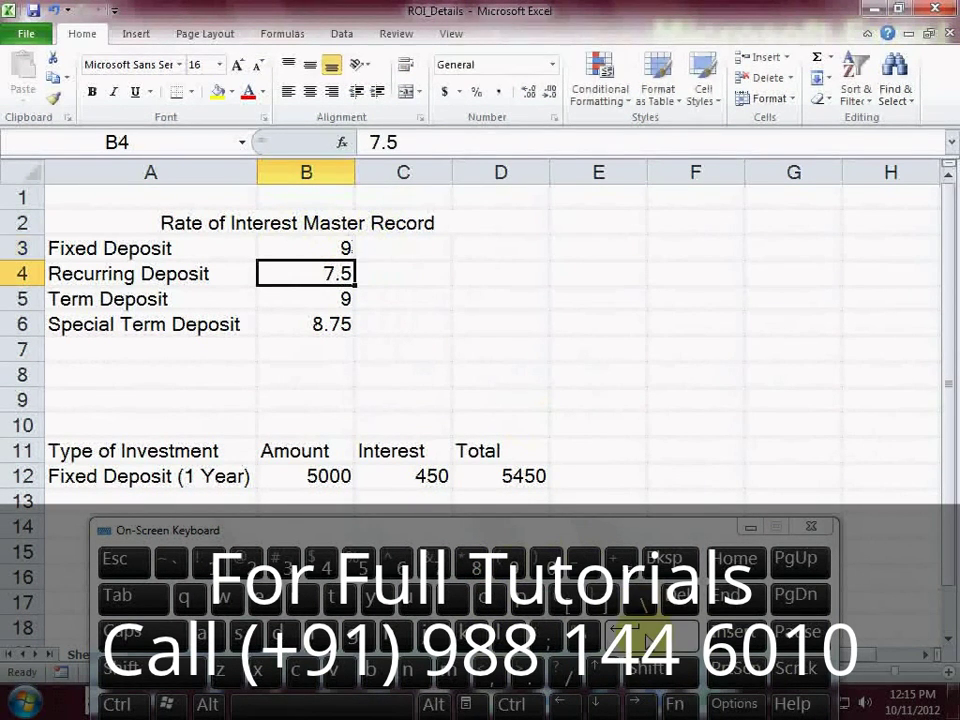
- Examine the amount in B12 and the cell references in C12's interest formula, keeping the formula as it is
{"action": "left_click", "coordinate": [420, 480]}
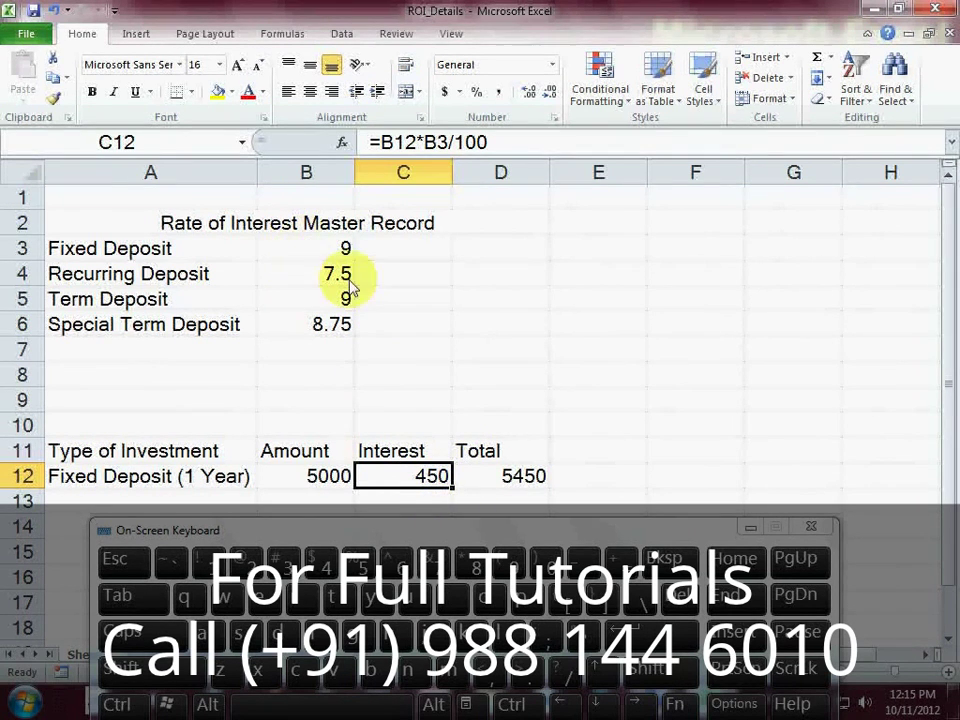
{"action": "left_click", "coordinate": [331, 478]}
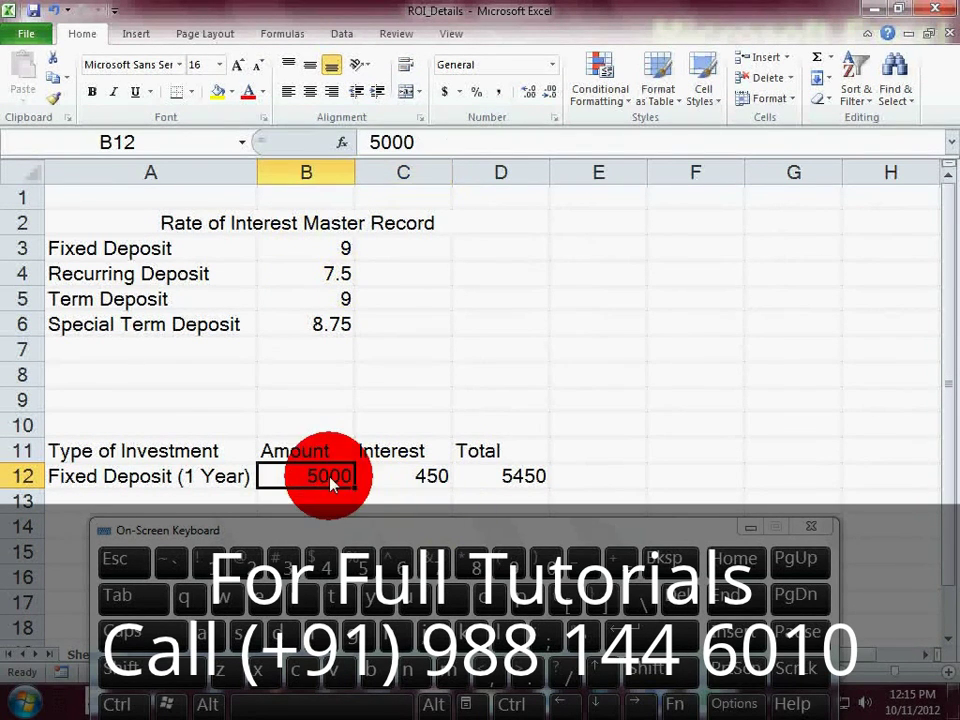
{"action": "double_click", "coordinate": [415, 477]}
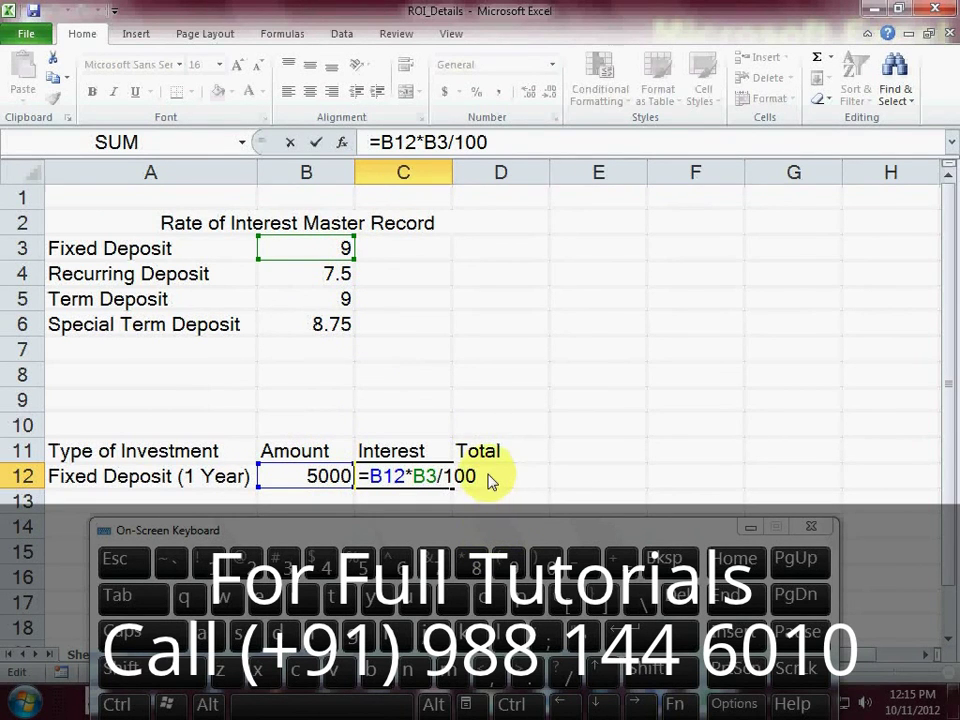
{"action": "left_click_drag", "start_coordinate": [362, 480], "coordinate": [476, 482]}
{"action": "left_click", "coordinate": [362, 481]}
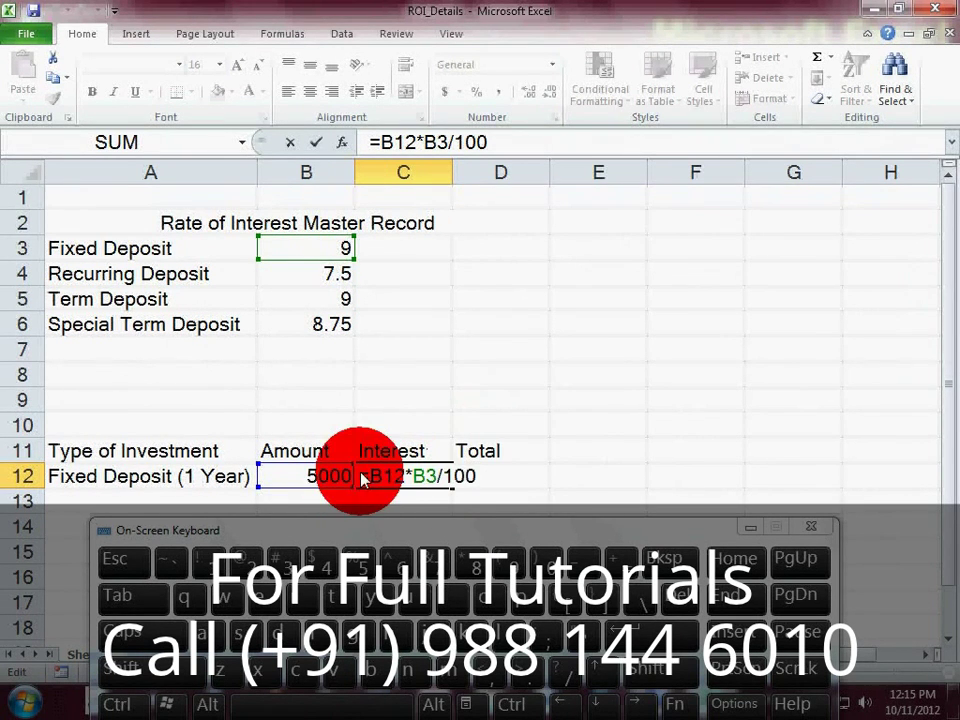
{"action": "left_click_drag", "start_coordinate": [362, 480], "coordinate": [490, 480]}
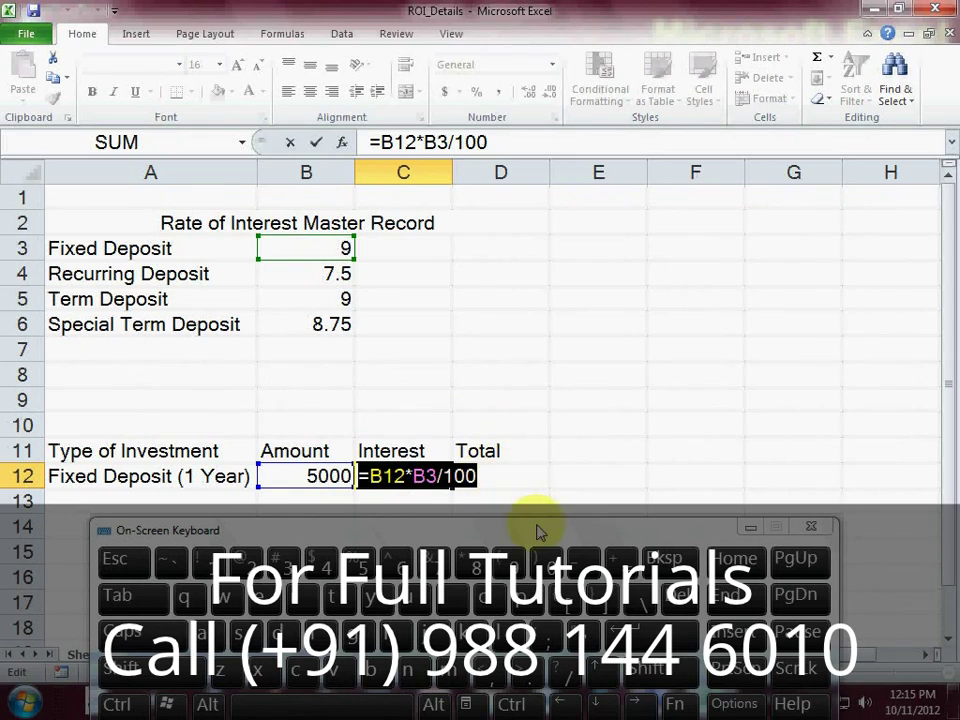
{"action": "left_click", "coordinate": [655, 633]}
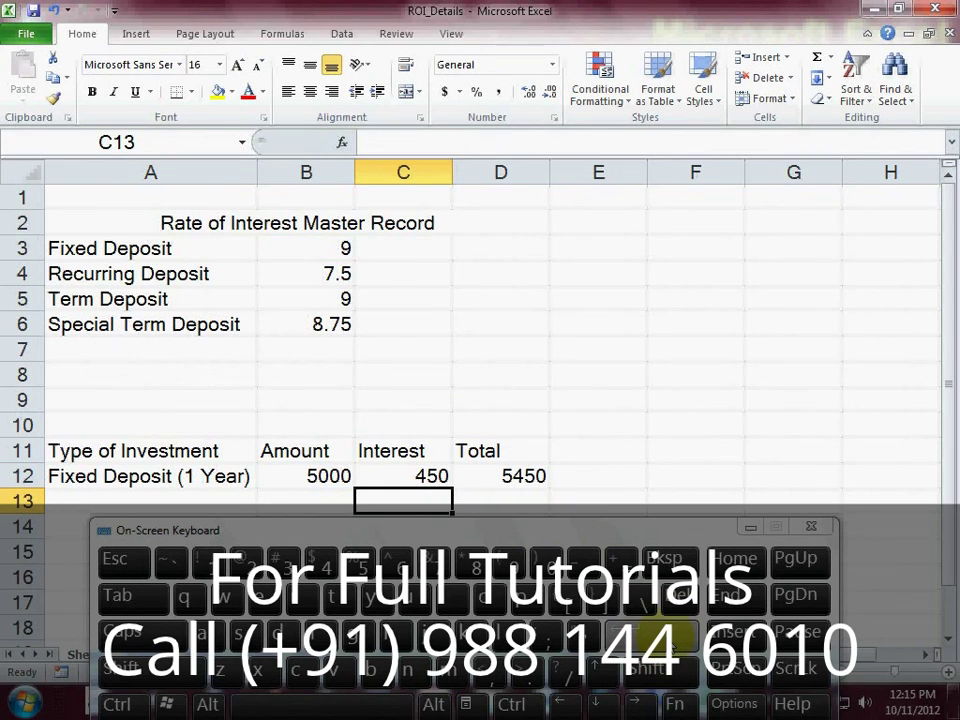